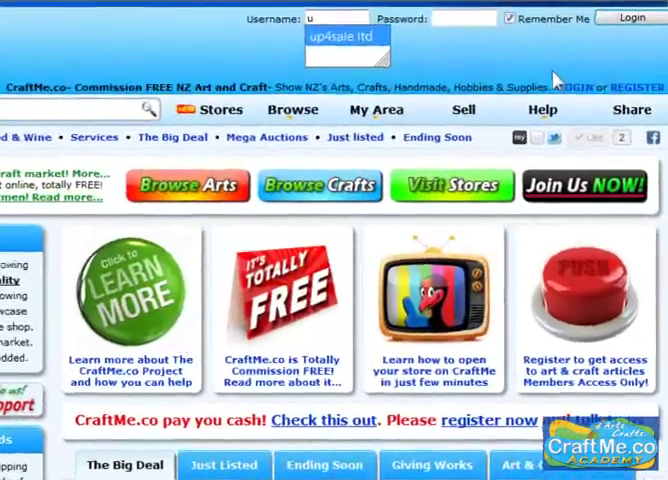
Step: Fill the login form with the saved account username from autocomplete
{"action": "left_click", "coordinate": [368, 32]}
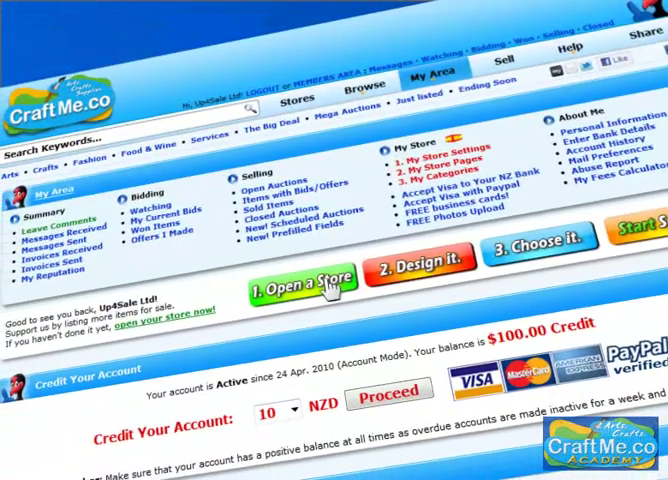
Step: Start the store setup from '1. Open a Store' in My Area
{"action": "left_click", "coordinate": [330, 287]}
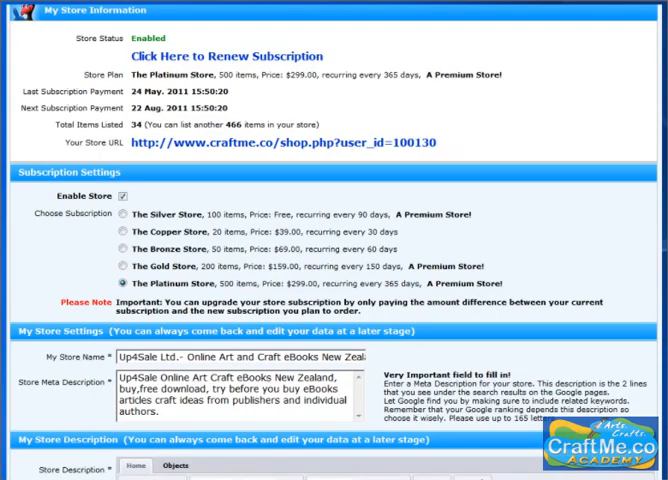
{"action": "scroll", "coordinate": [334, 240], "scroll_direction": "down", "scroll_amount": 5}
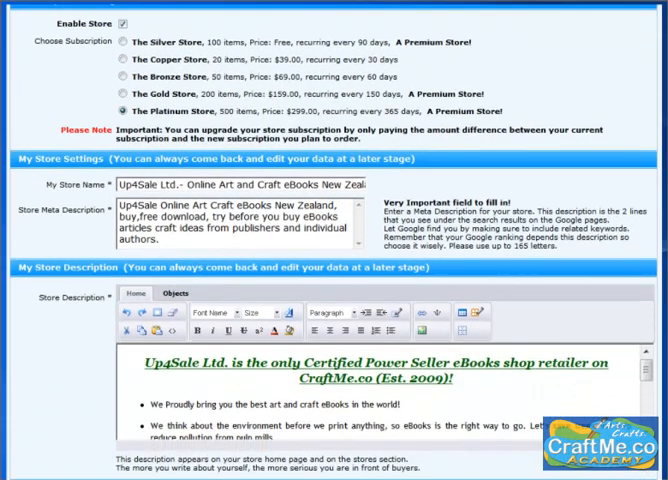
{"action": "scroll", "coordinate": [334, 240], "scroll_direction": "down", "scroll_amount": 5}
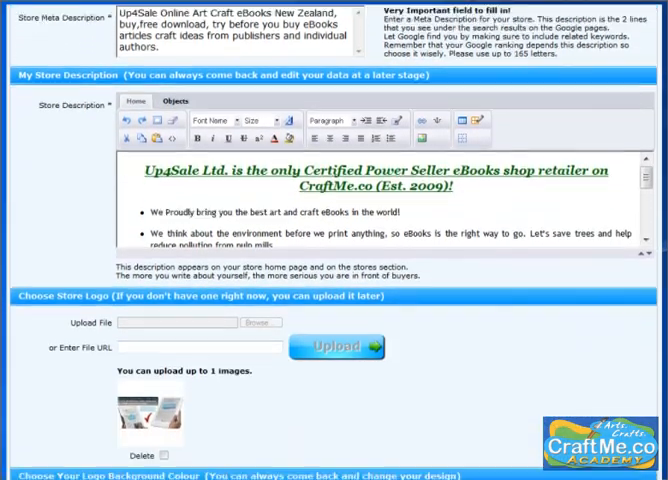
{"action": "scroll", "coordinate": [334, 240], "scroll_direction": "down", "scroll_amount": 5}
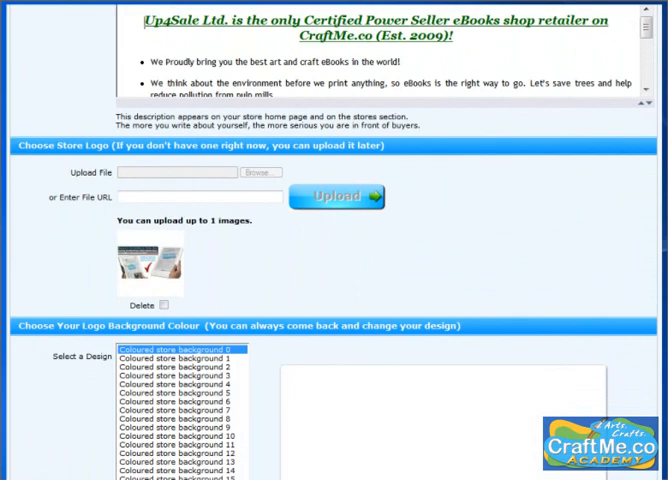
{"action": "scroll", "coordinate": [334, 240], "scroll_direction": "down", "scroll_amount": 5}
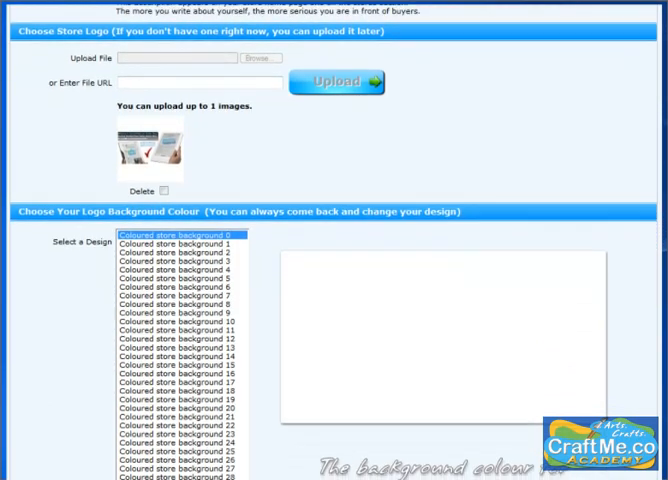
{"action": "scroll", "coordinate": [334, 240], "scroll_direction": "down", "scroll_amount": 1}
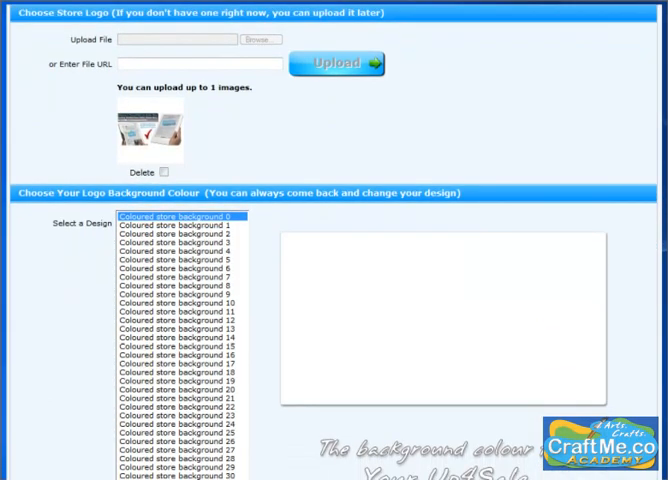
{"action": "scroll", "coordinate": [334, 240], "scroll_direction": "down", "scroll_amount": 2}
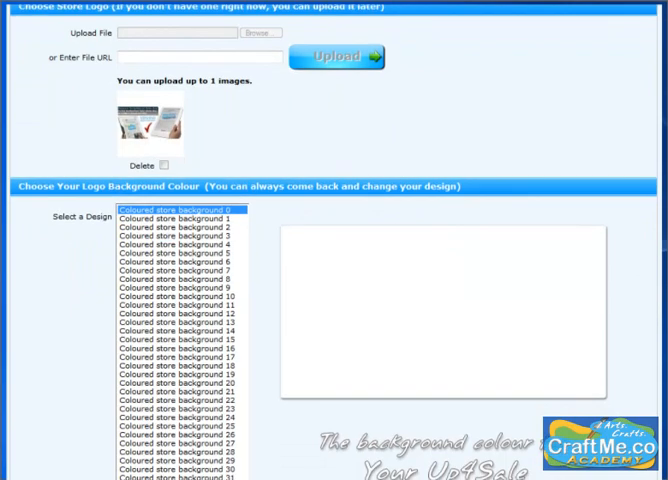
{"action": "scroll", "coordinate": [334, 240], "scroll_direction": "down", "scroll_amount": 2}
{"action": "scroll", "coordinate": [334, 240], "scroll_direction": "down", "scroll_amount": 2}
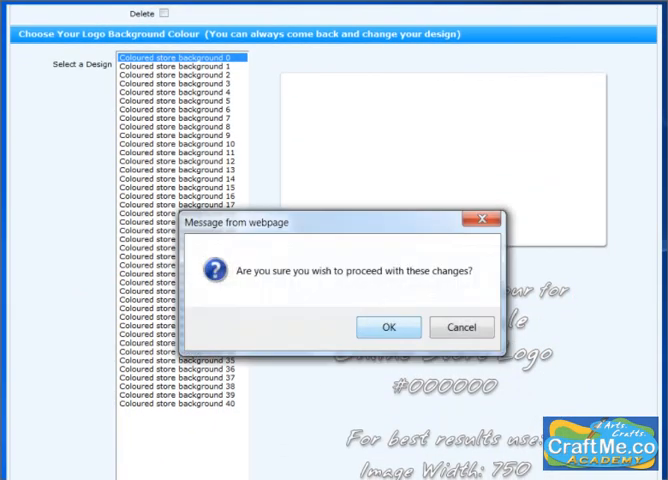
Step: Confirm OK in the dialog so the store setting changes are saved
{"action": "key", "text": "Return"}
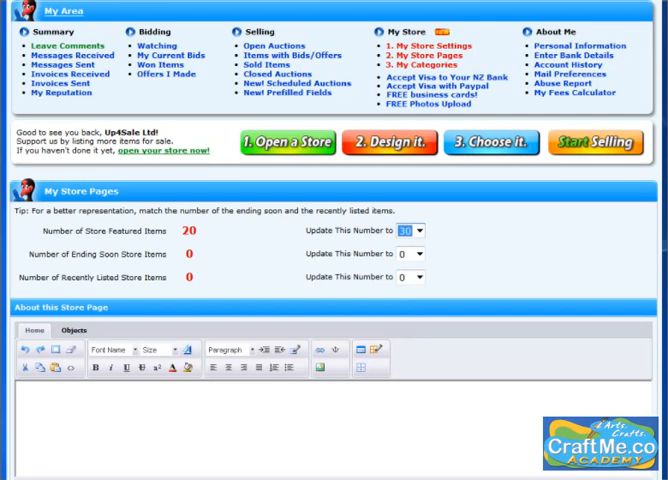
{"action": "scroll", "coordinate": [334, 300], "scroll_direction": "down", "scroll_amount": 3}
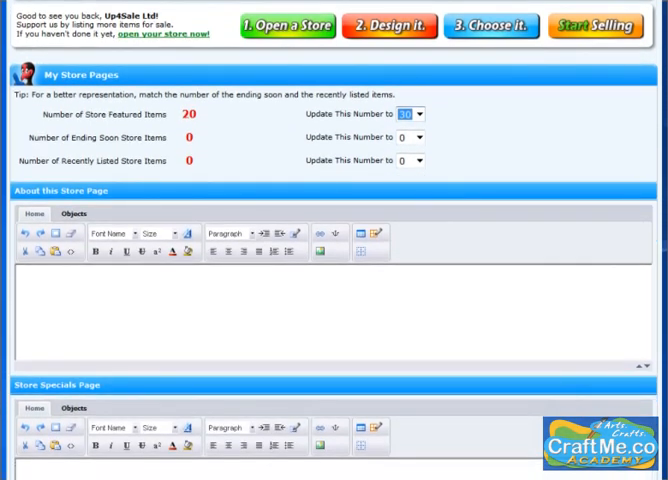
{"action": "scroll", "coordinate": [334, 300], "scroll_direction": "down", "scroll_amount": 4}
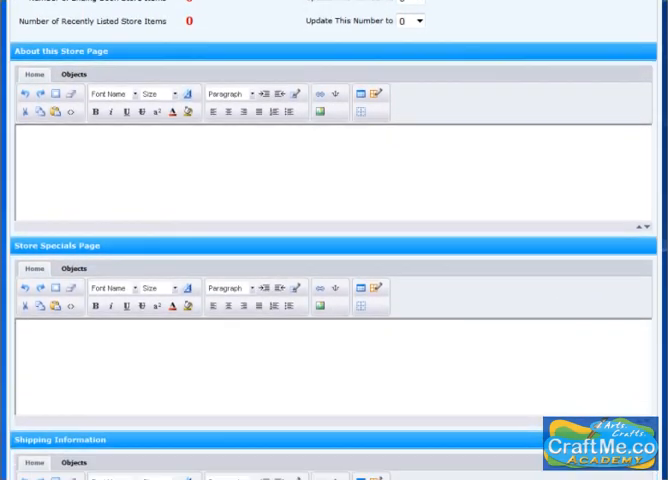
{"action": "scroll", "coordinate": [334, 300], "scroll_direction": "down", "scroll_amount": 1}
{"action": "scroll", "coordinate": [334, 300], "scroll_direction": "down", "scroll_amount": 1}
{"action": "scroll", "coordinate": [334, 300], "scroll_direction": "down", "scroll_amount": 1}
{"action": "scroll", "coordinate": [334, 300], "scroll_direction": "down", "scroll_amount": 1}
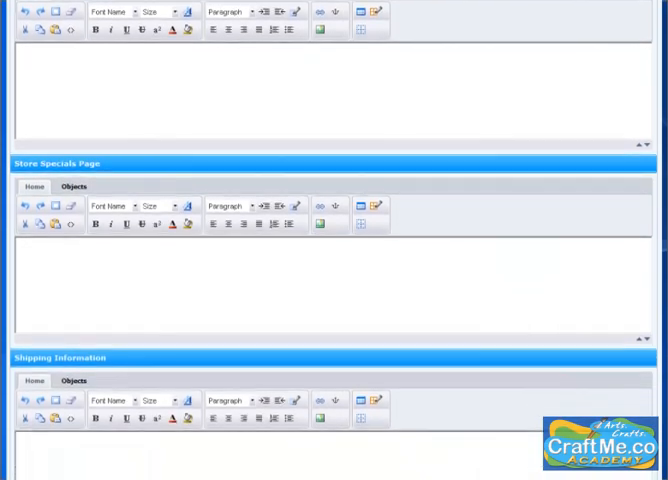
{"action": "scroll", "coordinate": [334, 300], "scroll_direction": "down", "scroll_amount": 1}
{"action": "scroll", "coordinate": [334, 300], "scroll_direction": "down", "scroll_amount": 1}
{"action": "scroll", "coordinate": [334, 300], "scroll_direction": "down", "scroll_amount": 1}
{"action": "scroll", "coordinate": [334, 300], "scroll_direction": "down", "scroll_amount": 1}
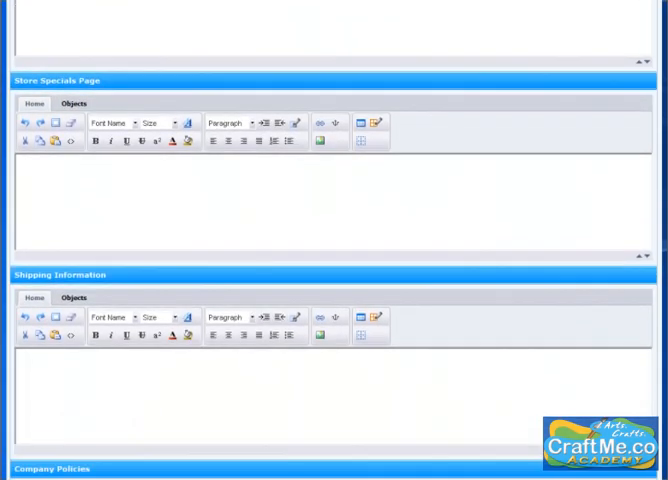
{"action": "scroll", "coordinate": [334, 300], "scroll_direction": "down", "scroll_amount": 1}
{"action": "scroll", "coordinate": [334, 300], "scroll_direction": "down", "scroll_amount": 1}
{"action": "scroll", "coordinate": [334, 300], "scroll_direction": "down", "scroll_amount": 1}
{"action": "scroll", "coordinate": [334, 300], "scroll_direction": "down", "scroll_amount": 1}
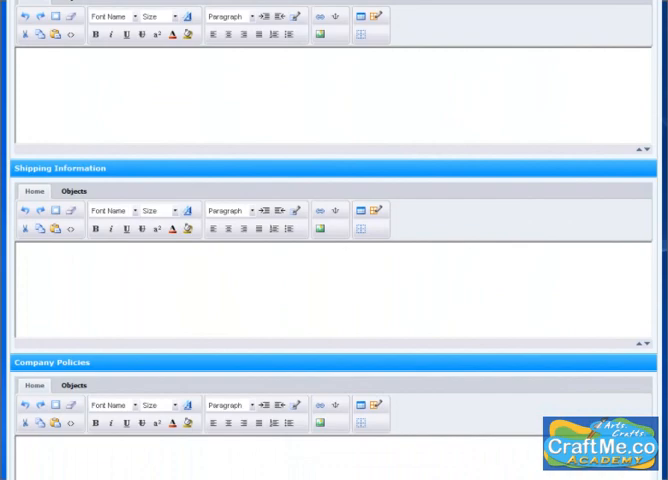
{"action": "scroll", "coordinate": [334, 300], "scroll_direction": "down", "scroll_amount": 1}
{"action": "scroll", "coordinate": [334, 300], "scroll_direction": "down", "scroll_amount": 1}
{"action": "scroll", "coordinate": [334, 300], "scroll_direction": "down", "scroll_amount": 1}
{"action": "scroll", "coordinate": [334, 300], "scroll_direction": "down", "scroll_amount": 1}
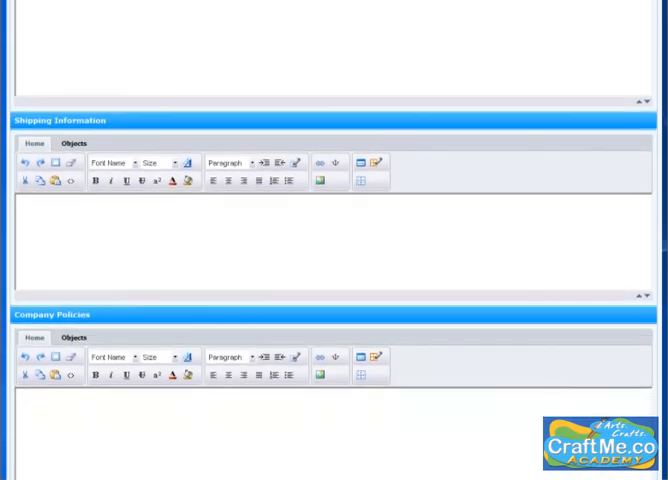
{"action": "scroll", "coordinate": [334, 300], "scroll_direction": "down", "scroll_amount": 1}
{"action": "scroll", "coordinate": [334, 300], "scroll_direction": "down", "scroll_amount": 1}
{"action": "scroll", "coordinate": [334, 300], "scroll_direction": "down", "scroll_amount": 1}
{"action": "scroll", "coordinate": [334, 300], "scroll_direction": "down", "scroll_amount": 1}
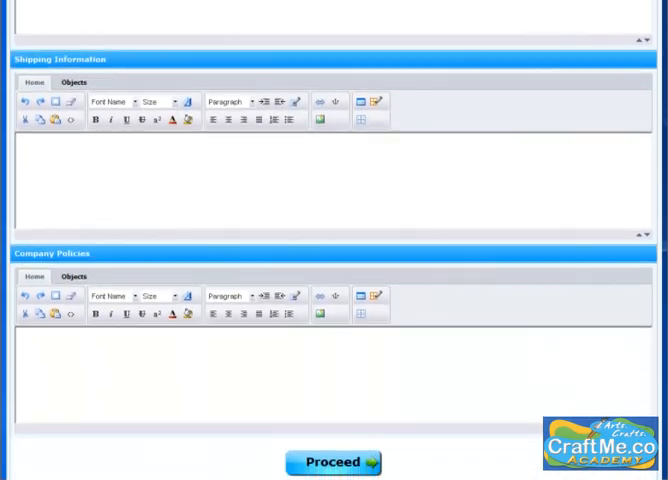
{"action": "scroll", "coordinate": [334, 300], "scroll_direction": "down", "scroll_amount": 1}
{"action": "scroll", "coordinate": [334, 300], "scroll_direction": "down", "scroll_amount": 1}
{"action": "scroll", "coordinate": [334, 300], "scroll_direction": "down", "scroll_amount": 1}
{"action": "scroll", "coordinate": [334, 300], "scroll_direction": "down", "scroll_amount": 1}
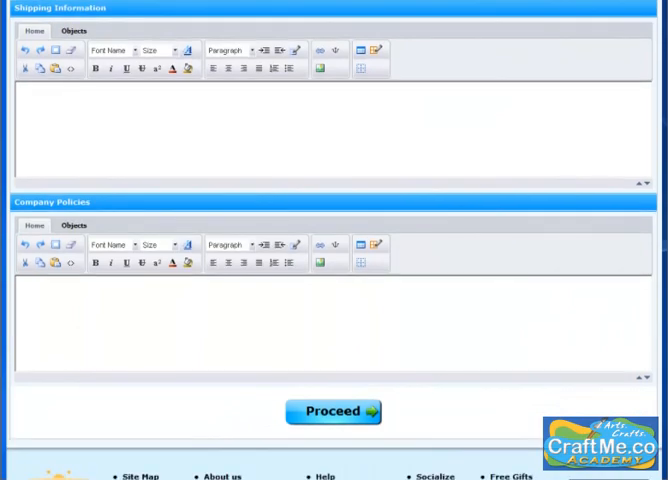